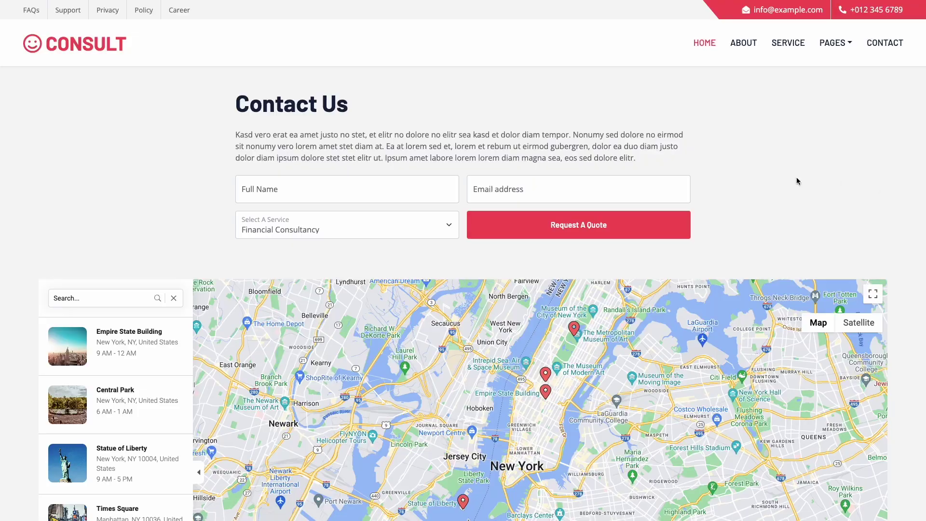
Scroll the Consult demo to its map and open the Statue of Liberty and Empire State Building details.
scroll(742, 178, down, 4)
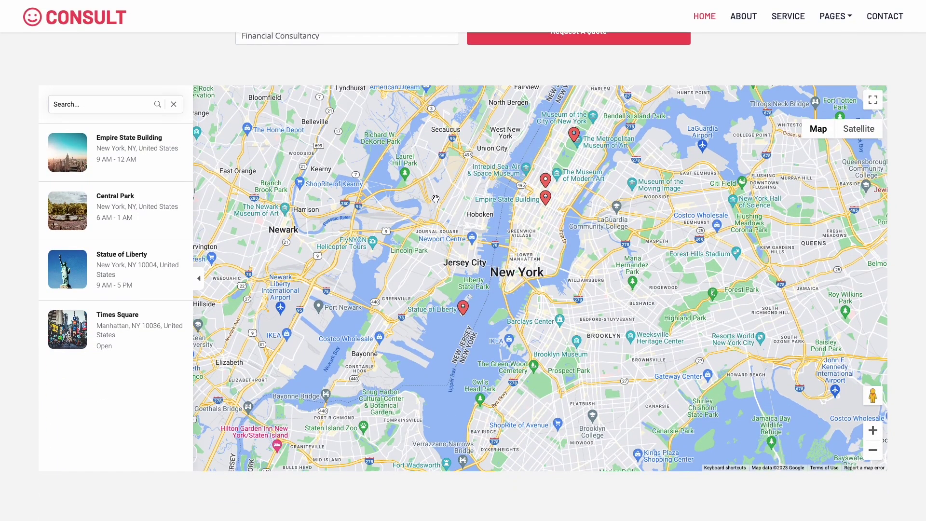
click(156, 255)
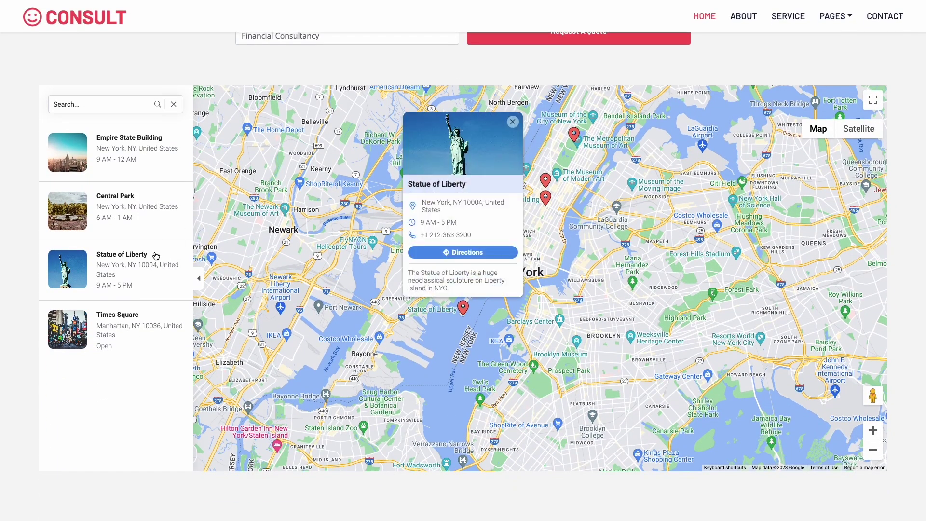
click(139, 159)
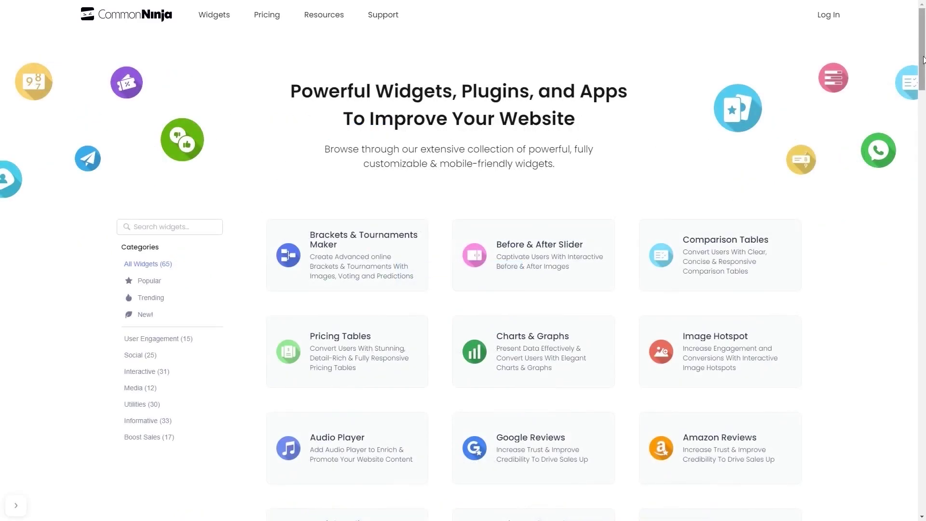
Scroll through the Common Ninja widget catalogue toward the Google Maps widget.
drag(923, 59, 923, 293)
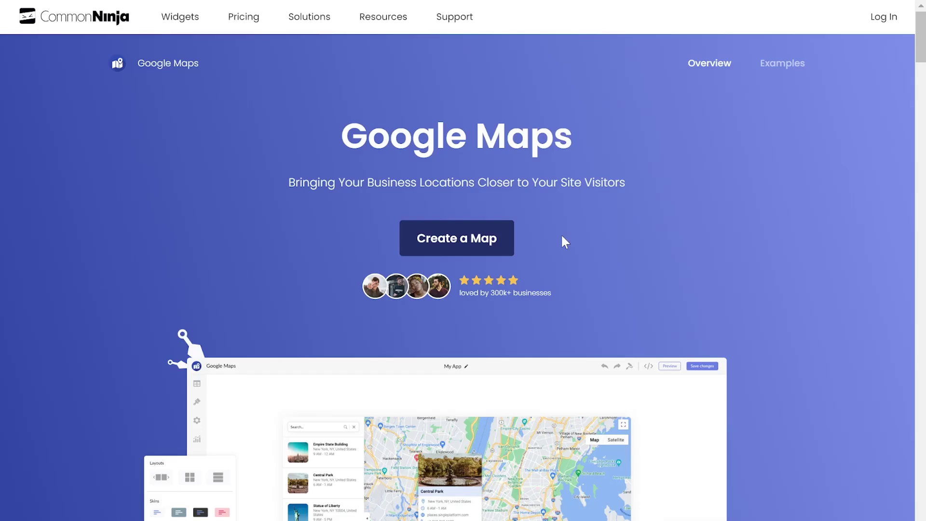
Start a new map and add an 'Eiffel Tower' location pinned on the map.
click(479, 248)
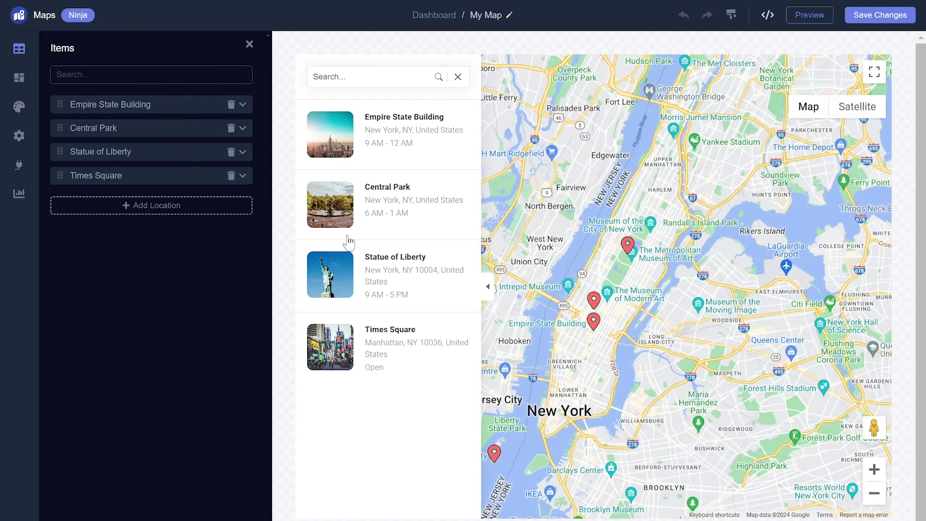
click(237, 212)
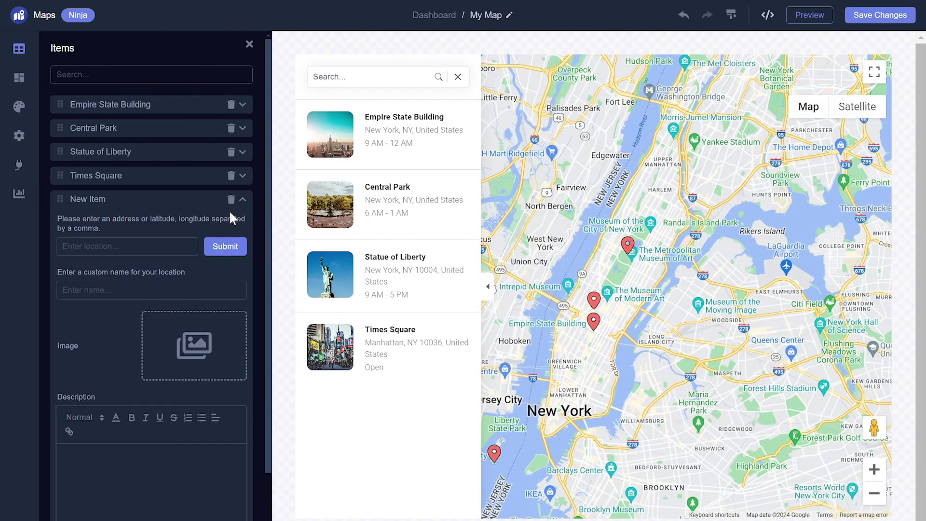
click(167, 243)
text(Ei)
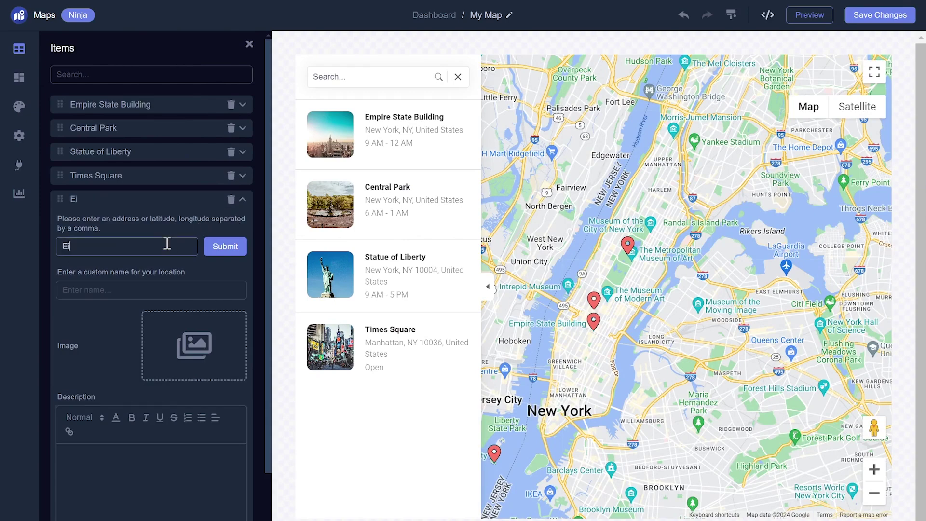
text(ffel To)
text(wer)
click(220, 249)
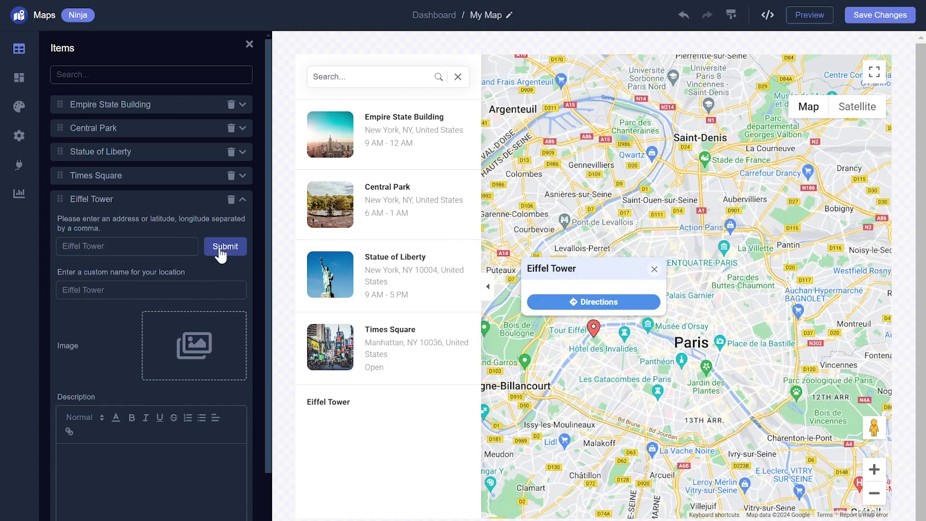
Type 'Description' into the Eiffel Tower location's description field.
click(210, 347)
click(221, 456)
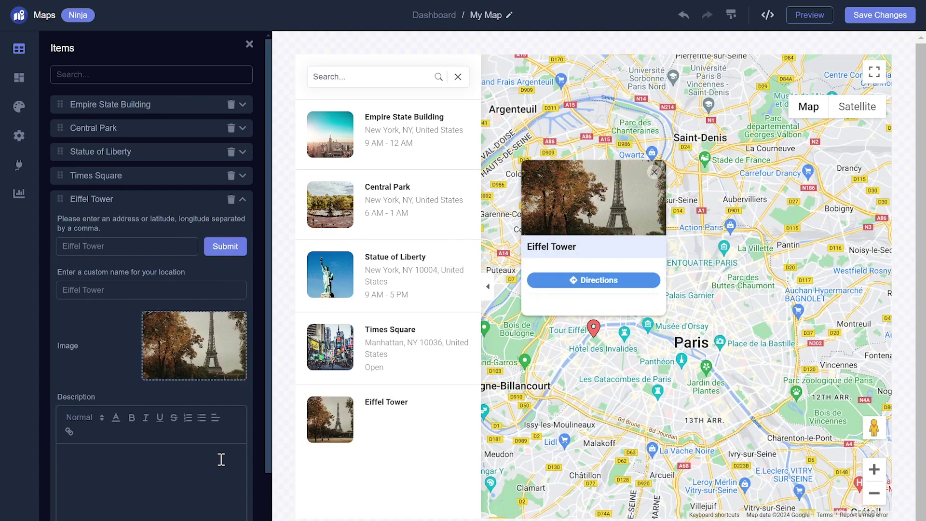
text(Description)
Try several map skins in Layout and settle on the light grey skin.
click(19, 87)
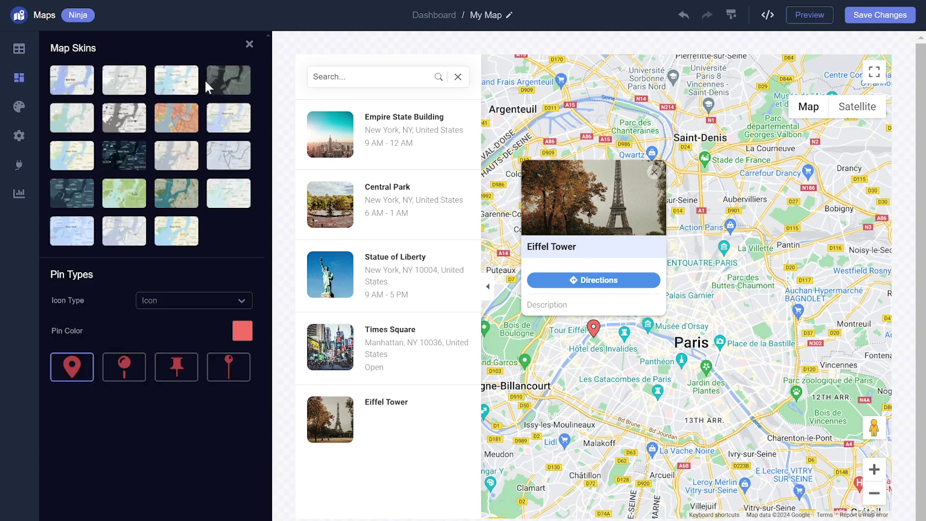
click(219, 88)
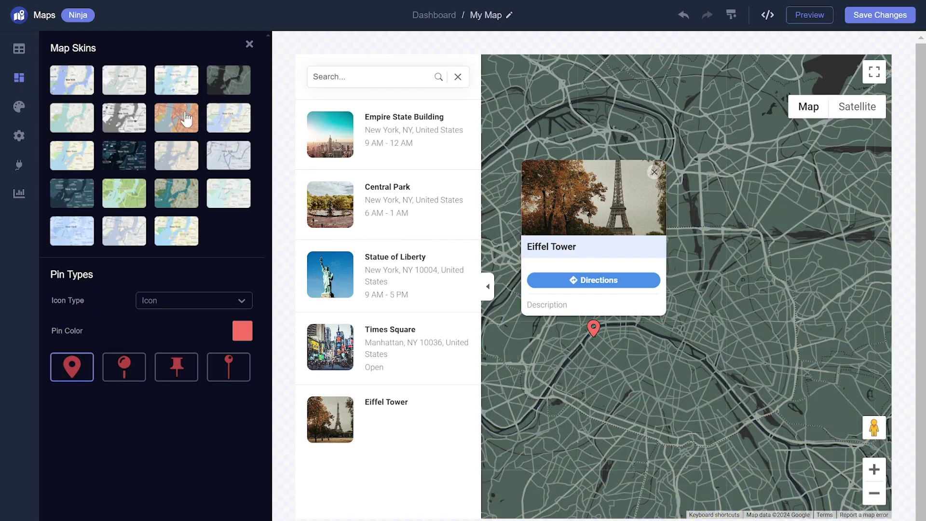
click(185, 118)
click(129, 153)
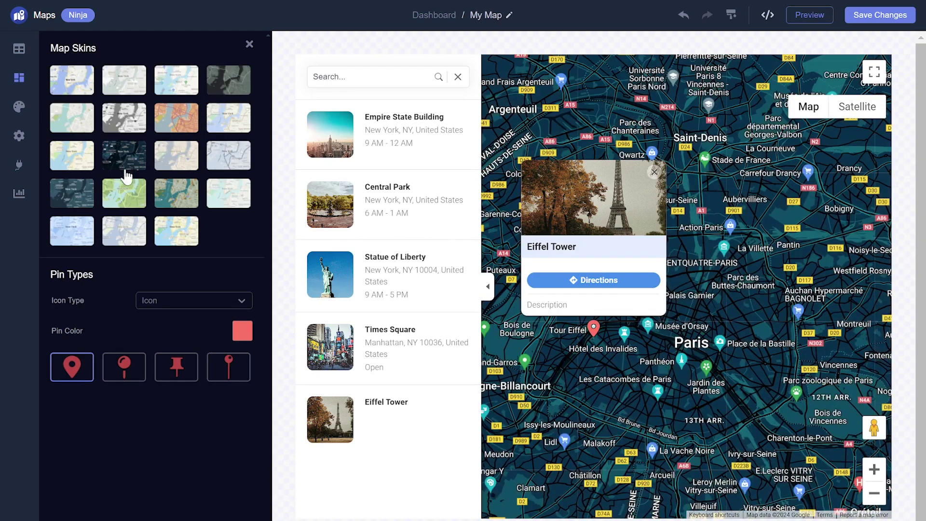
click(121, 206)
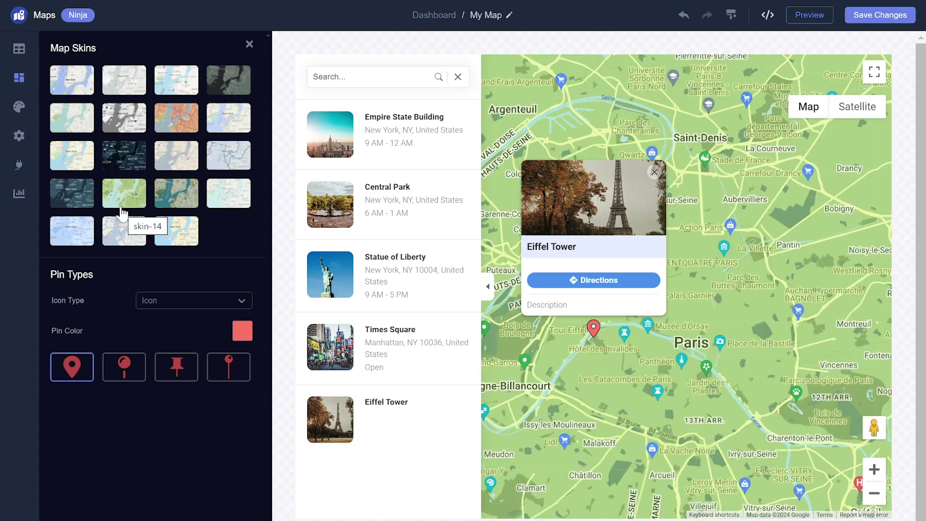
click(122, 241)
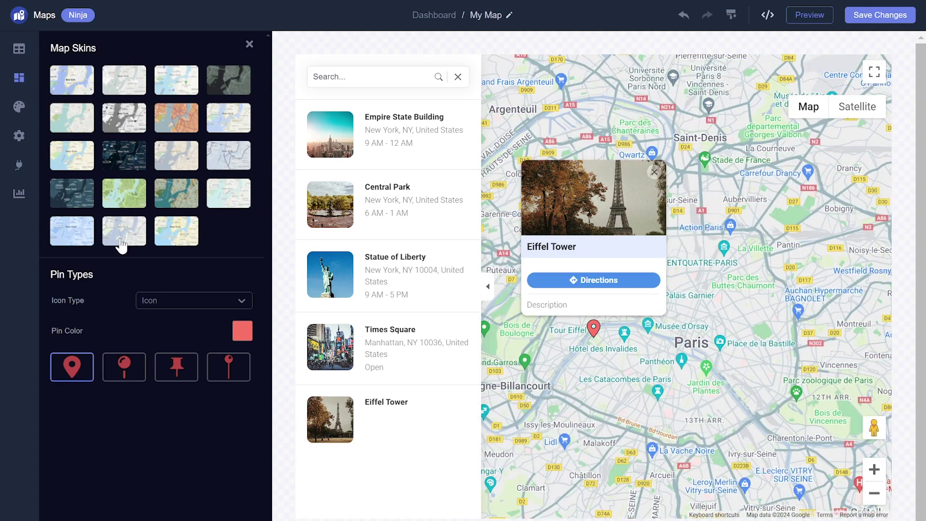
Switch the markers to the pushpin style and color them pale pink.
click(123, 368)
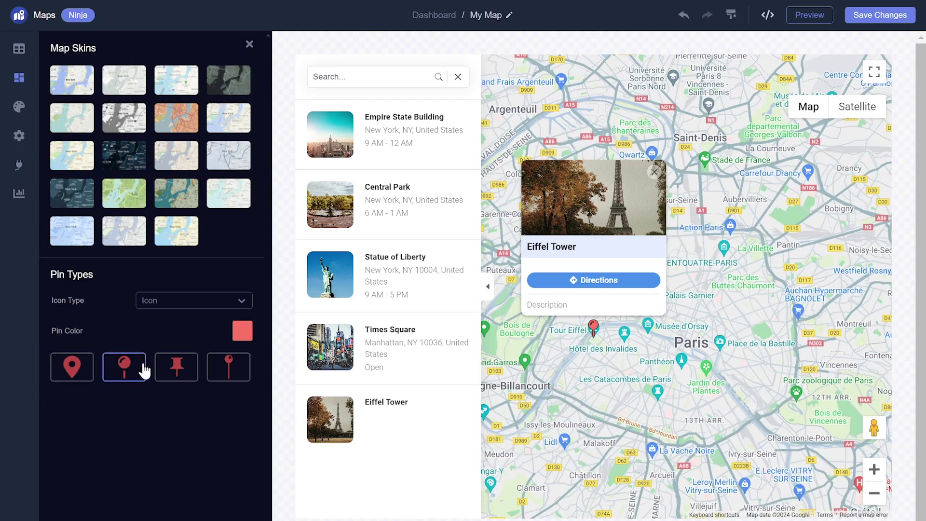
click(174, 371)
click(239, 332)
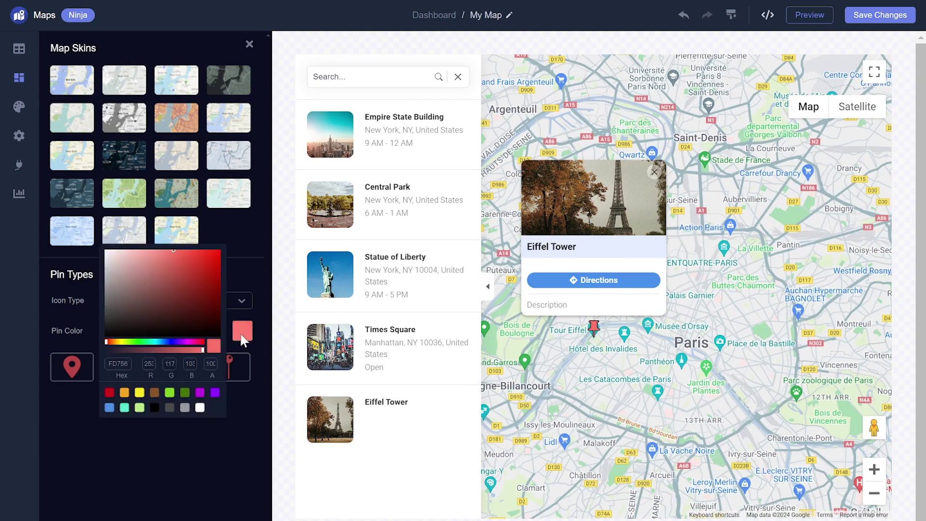
drag(168, 310, 112, 256)
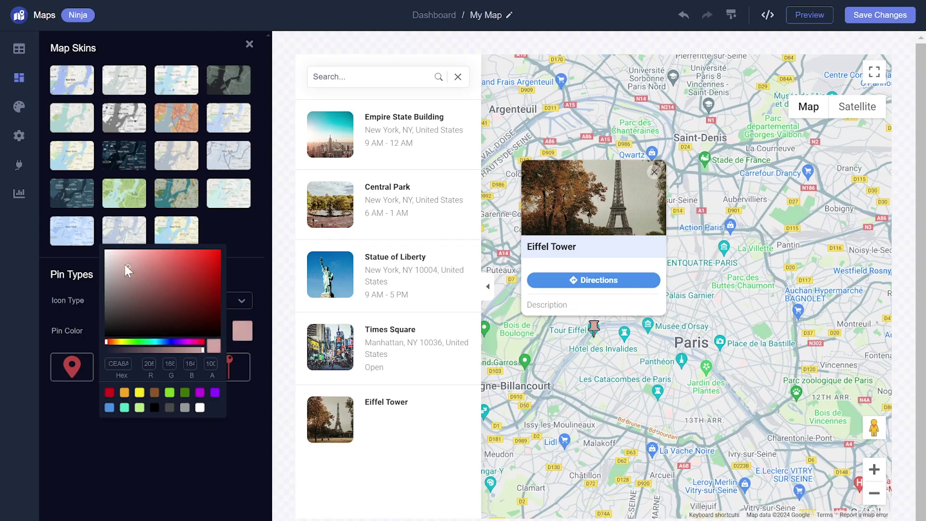
click(136, 460)
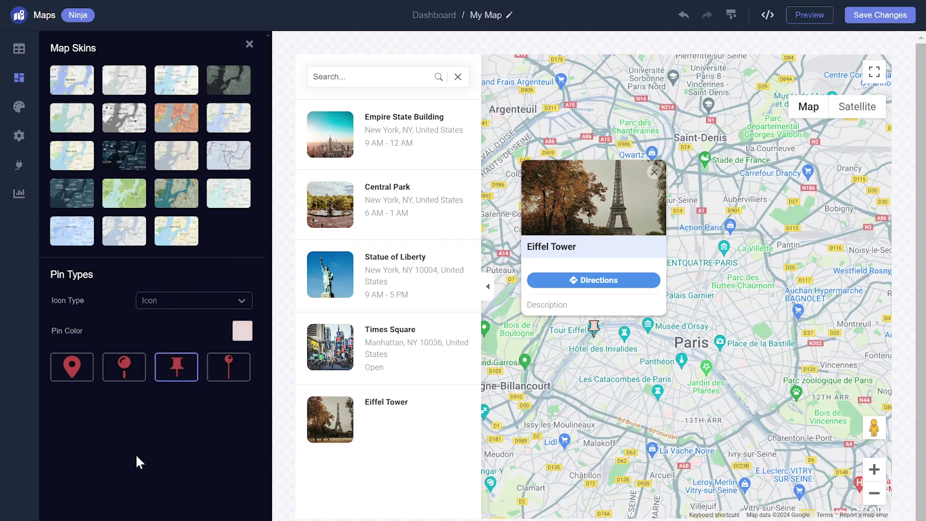
Apply the Lobster font to the map text.
click(18, 109)
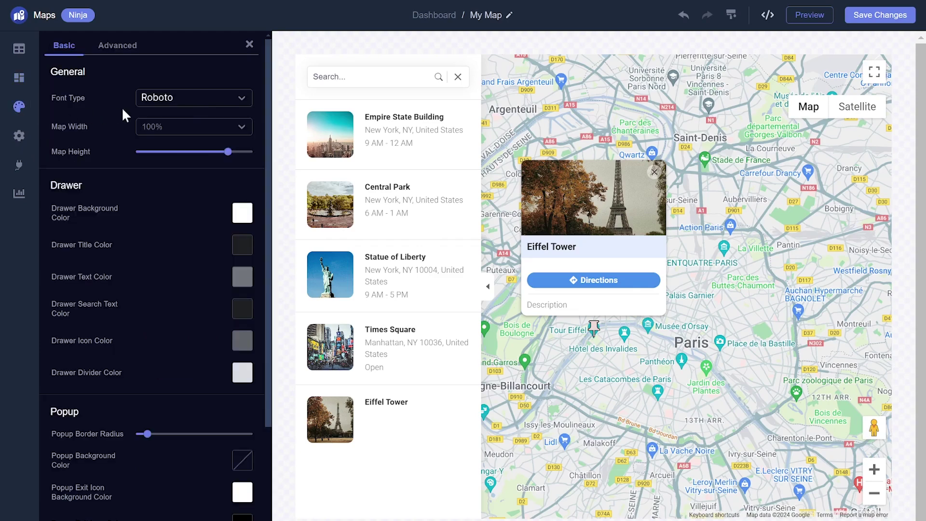
click(160, 97)
drag(243, 141, 239, 218)
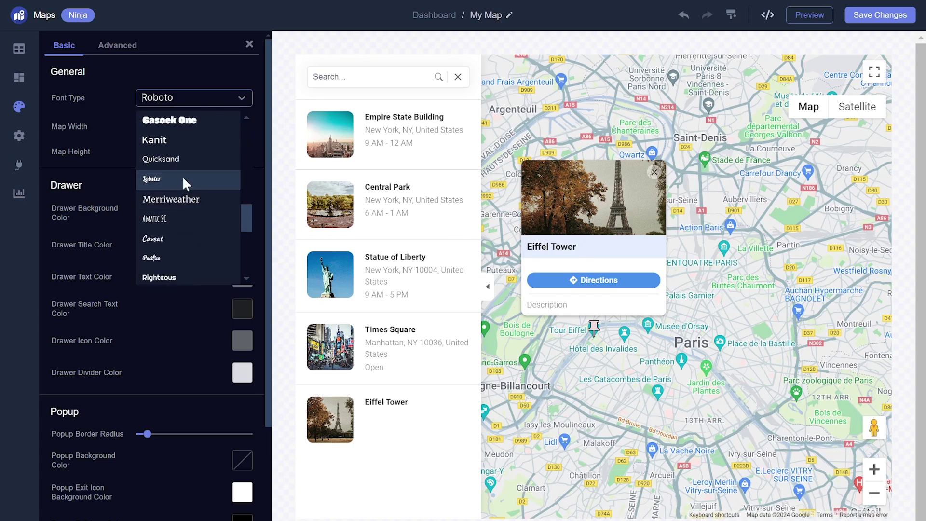
click(184, 179)
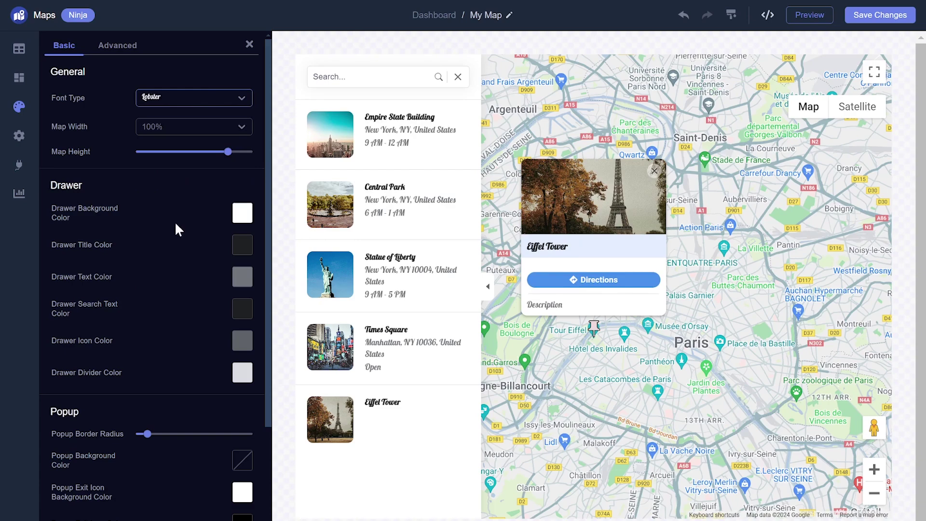
Color the drawer background dark grey (373434), its text white and its titles light blue.
click(242, 212)
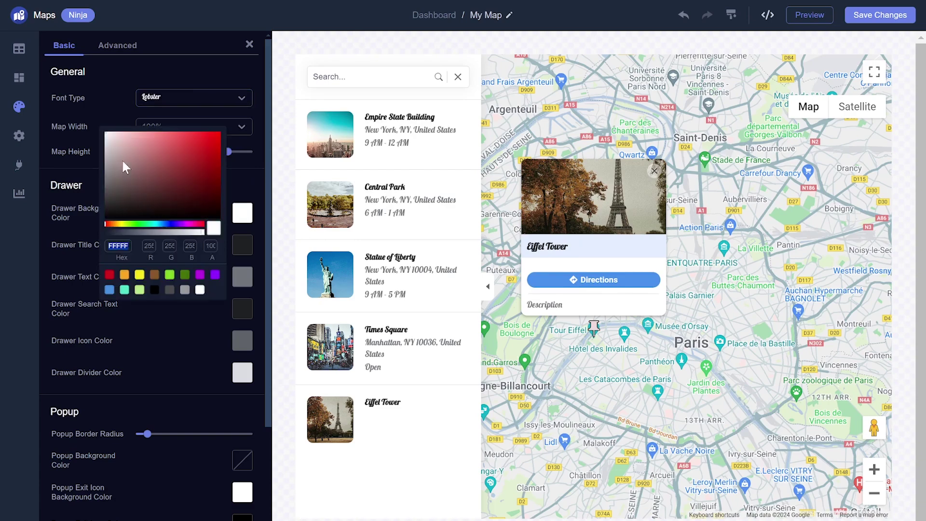
drag(112, 150, 111, 200)
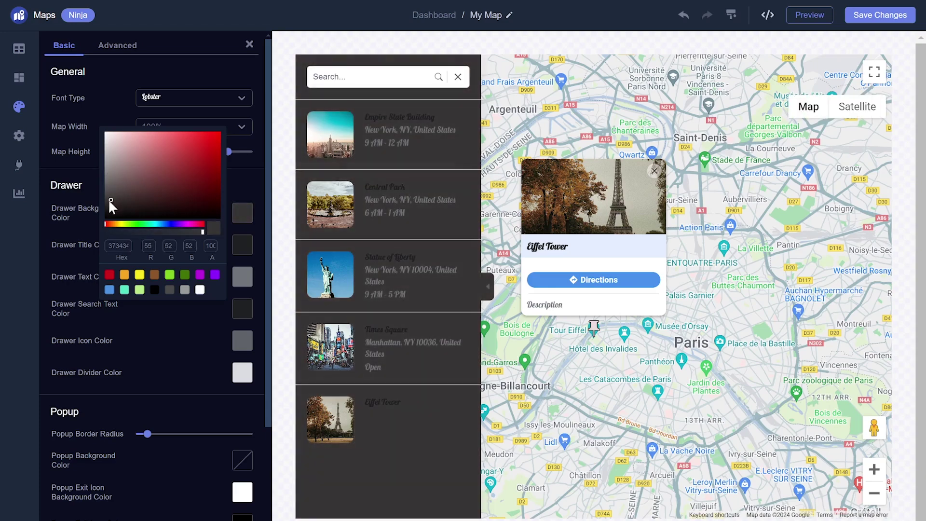
click(156, 357)
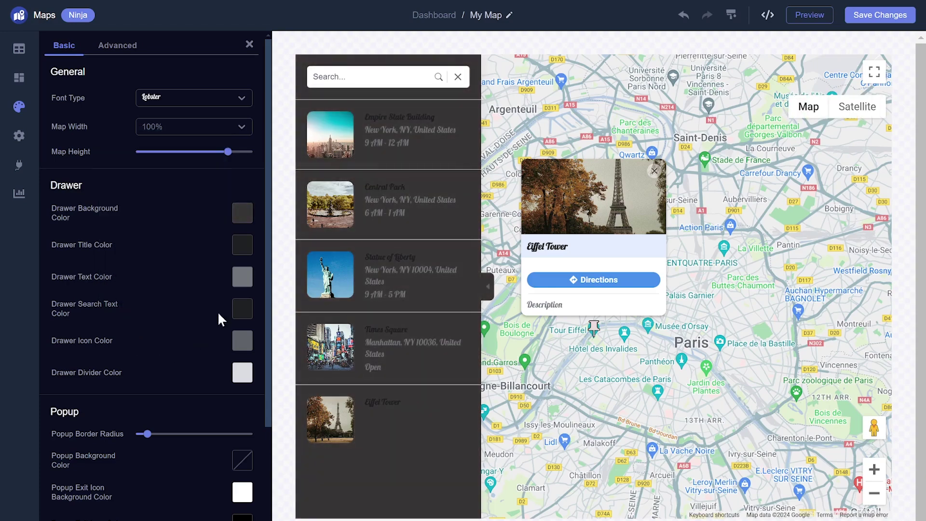
click(242, 277)
click(143, 227)
drag(145, 234, 114, 202)
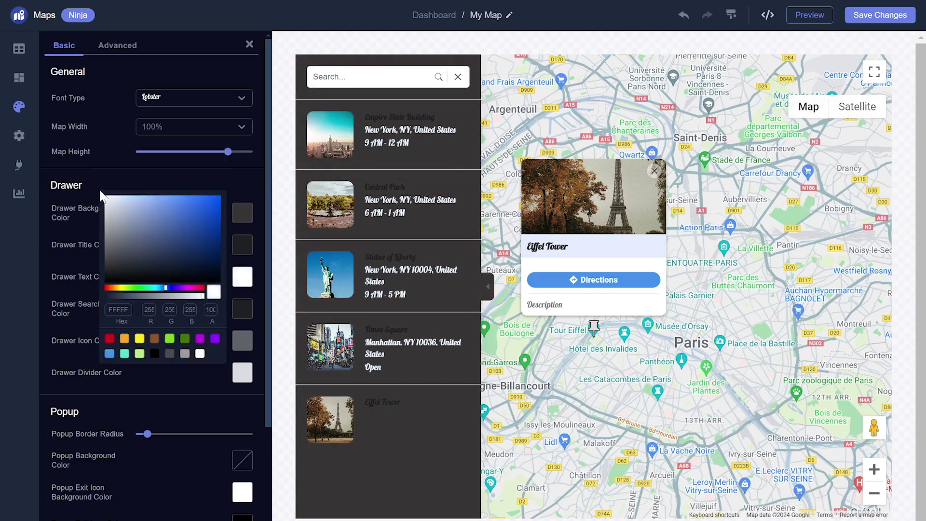
click(226, 241)
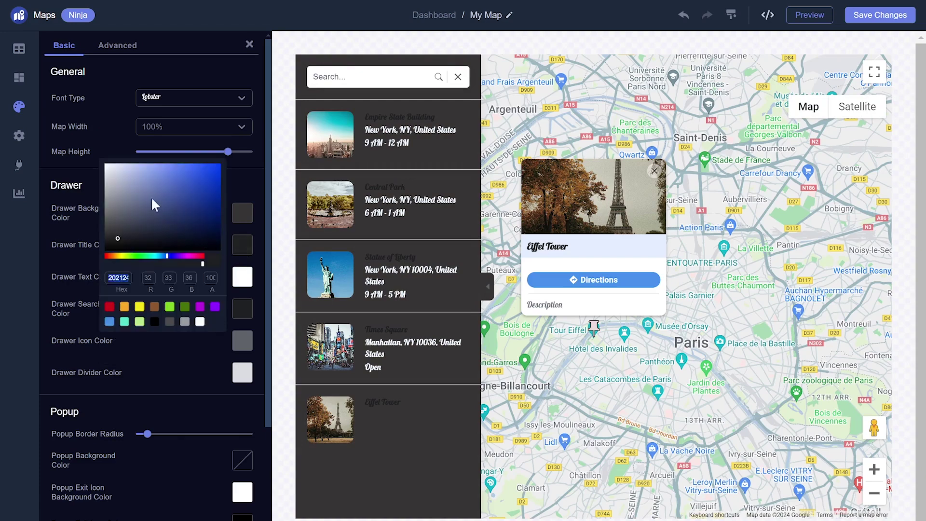
drag(151, 196, 161, 170)
click(175, 367)
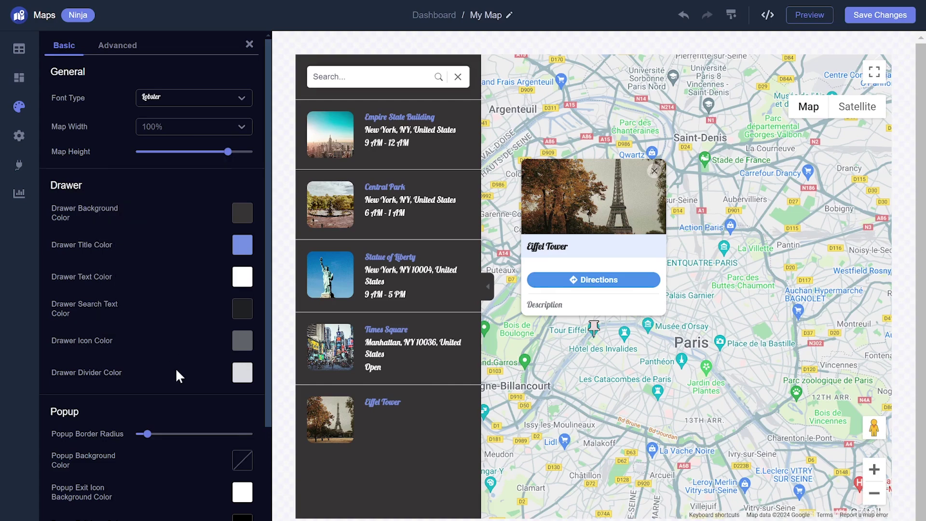
Switch on the Traffic and Transit map layers in Settings.
click(19, 136)
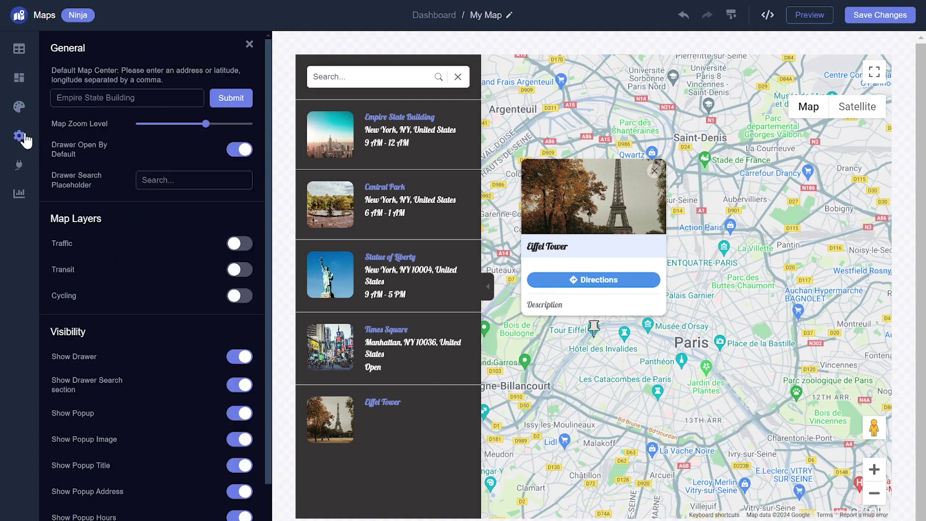
click(242, 247)
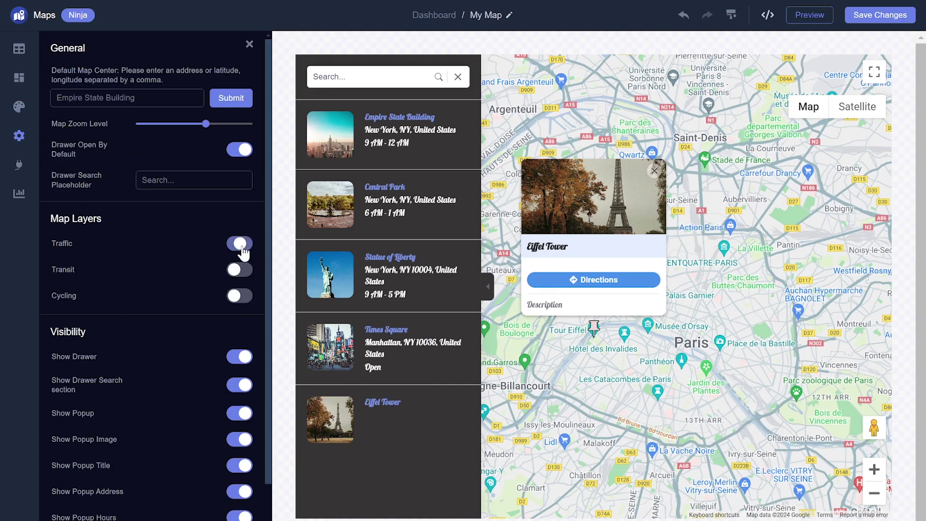
click(239, 269)
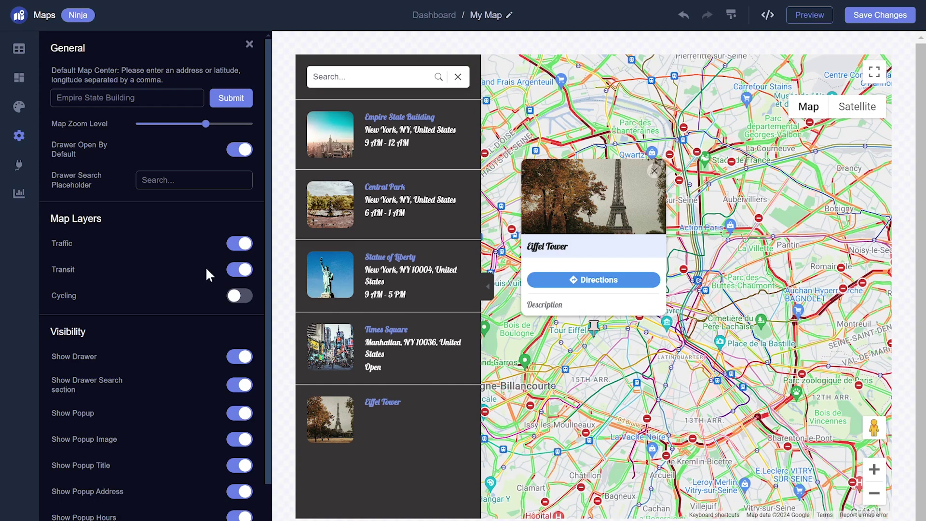
click(20, 165)
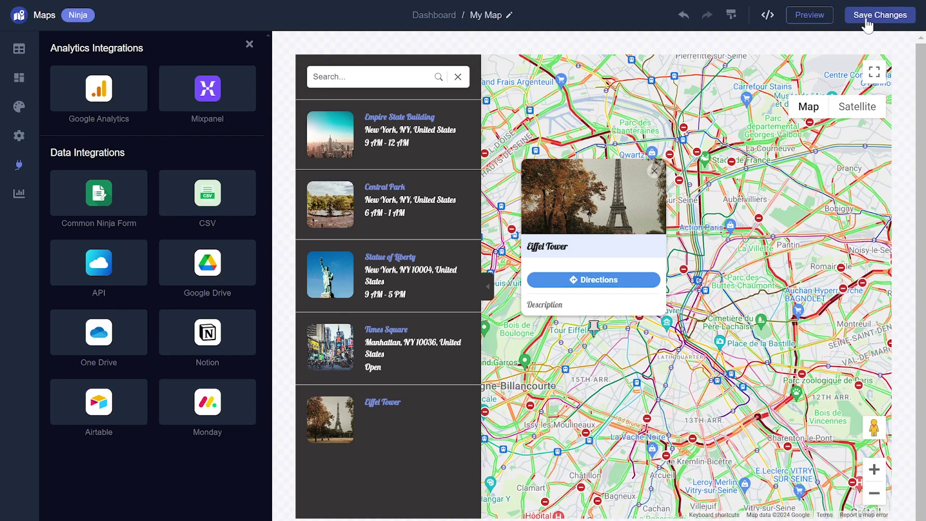
Copy My Widget's installation code from the My Website project dashboard.
click(433, 16)
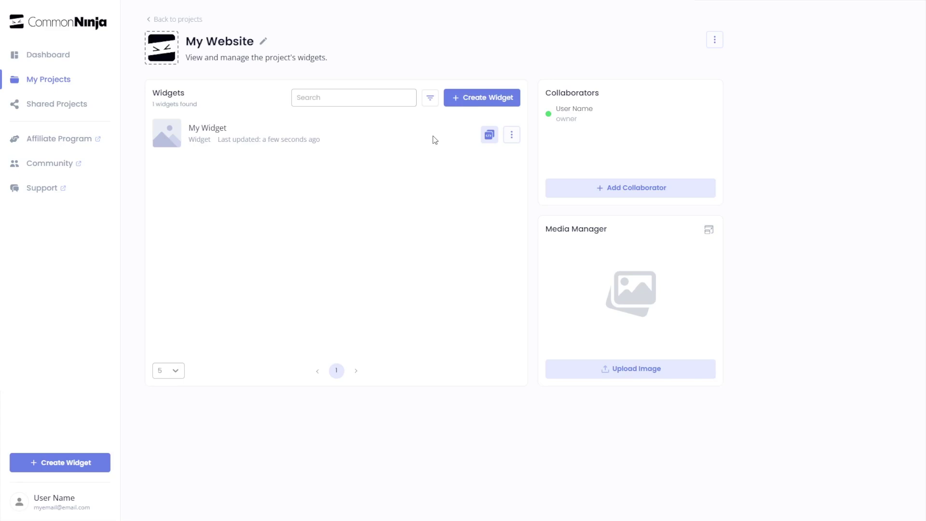
click(490, 136)
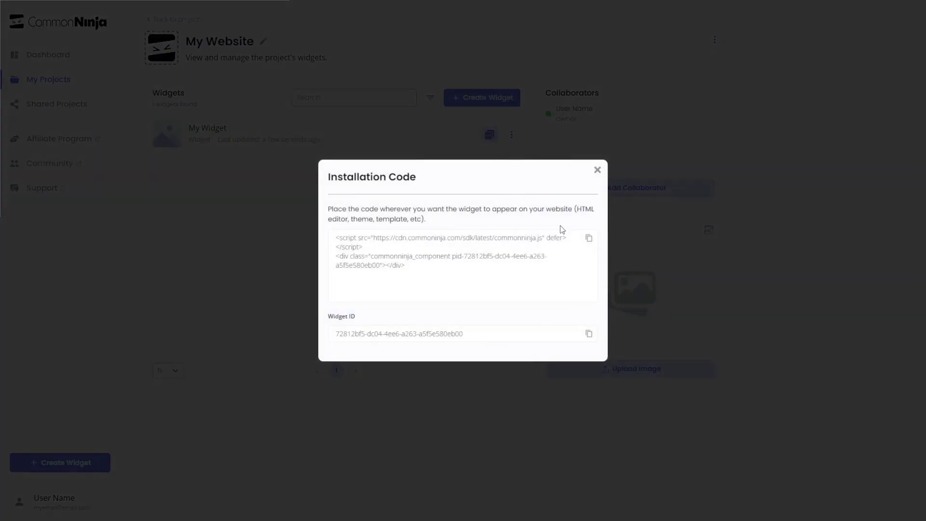
click(589, 241)
click(597, 170)
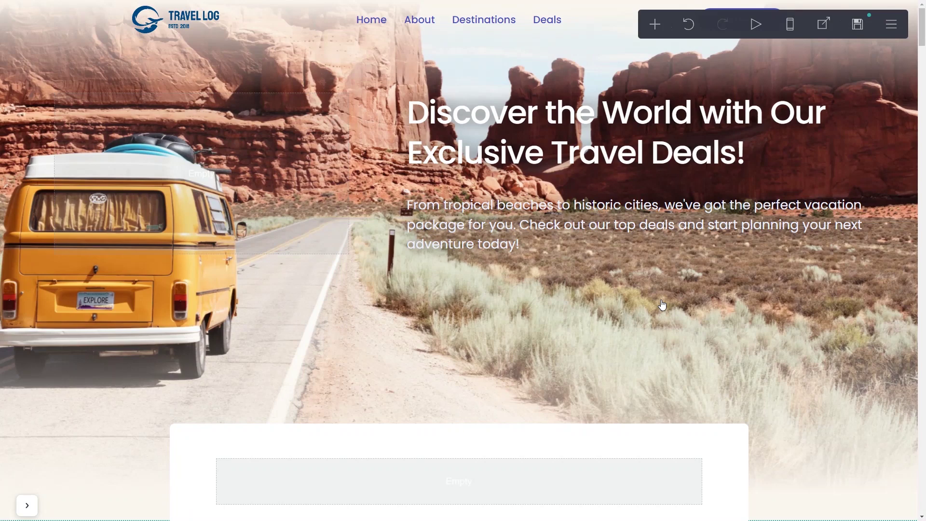
Select the empty container below the travel deals heading and list the addable element types.
click(458, 487)
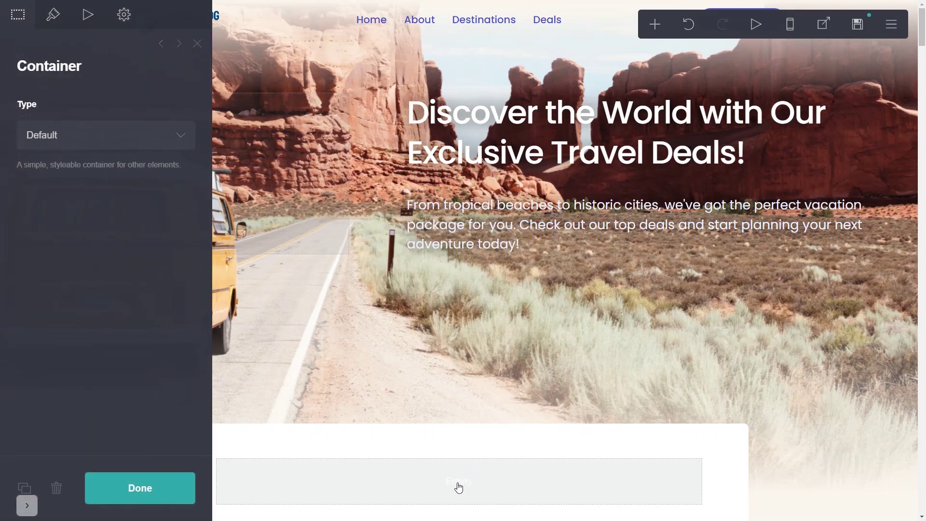
click(654, 27)
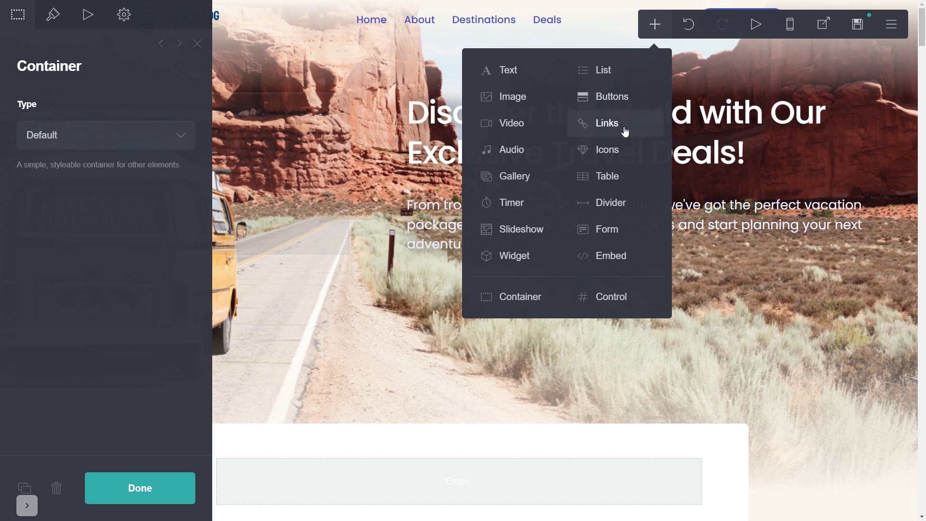
Add an Embed element to the container and paste the Common Ninja widget code into its Code field.
click(600, 253)
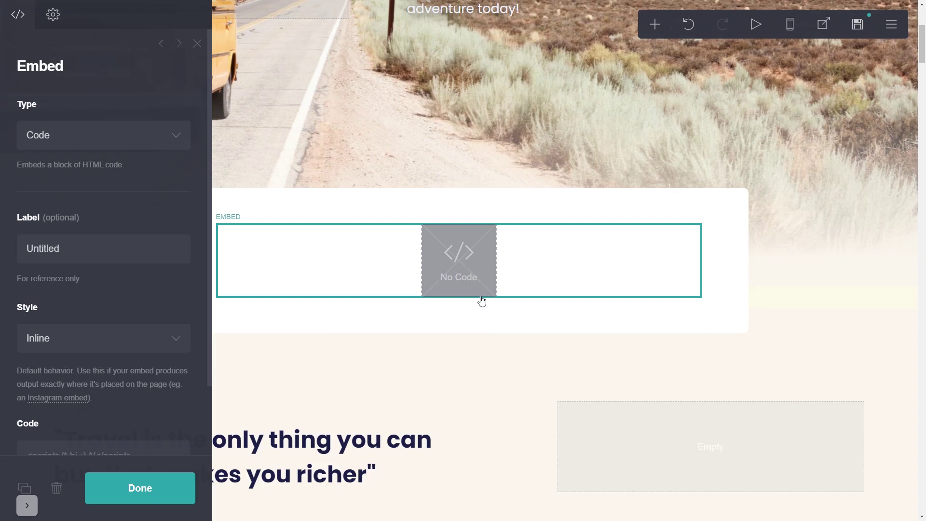
scroll(148, 413, down, 2)
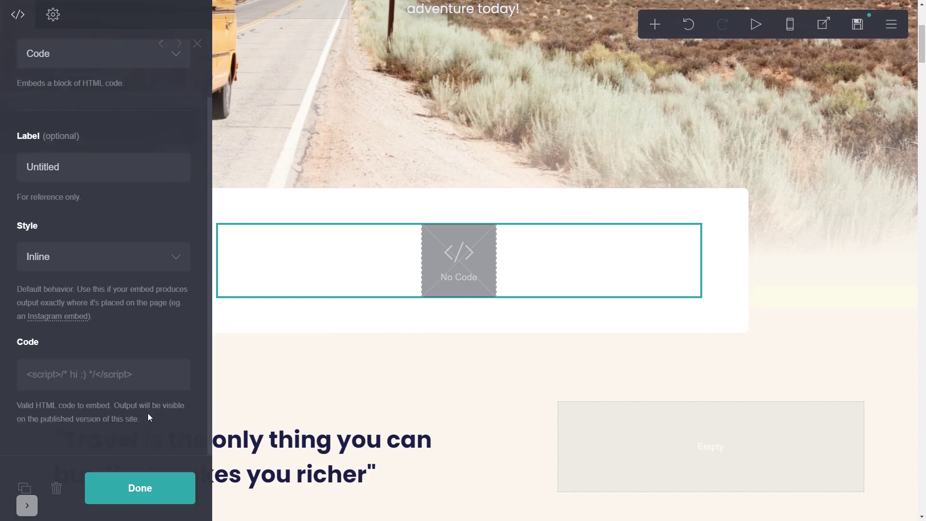
click(117, 380)
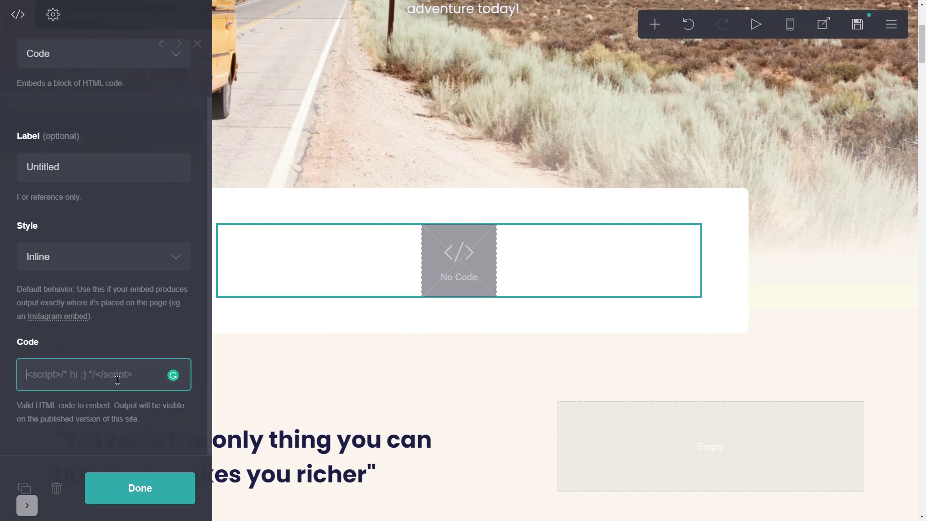
key(ctrl+v)
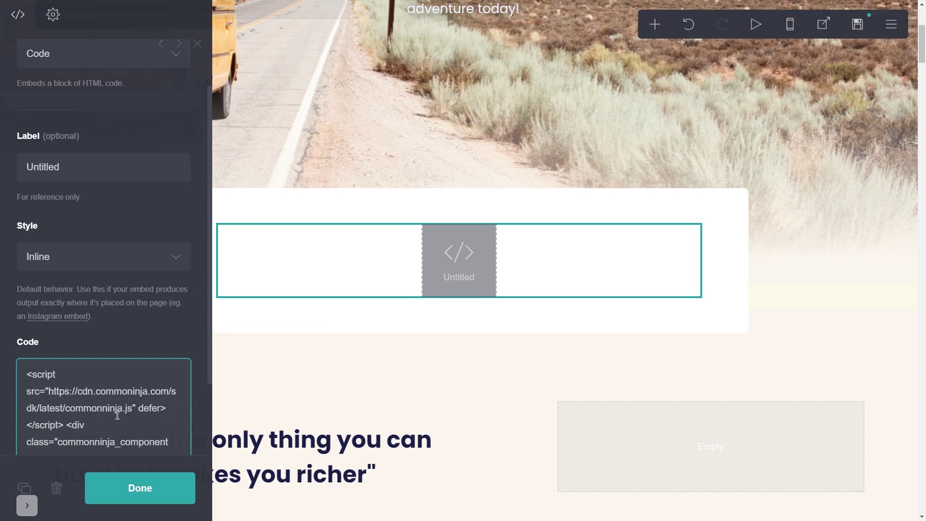
click(122, 489)
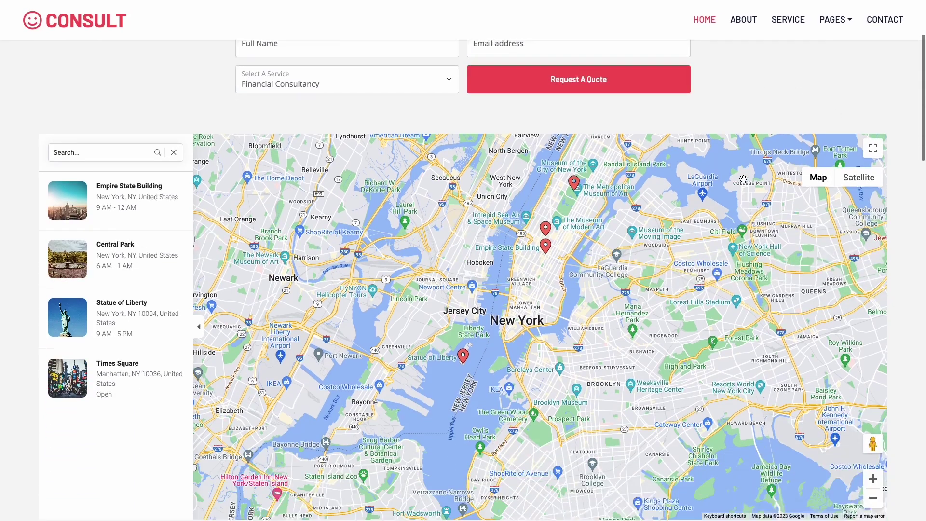
On the published page, open the Statue of Liberty, then the Empire State Building, map details.
scroll(742, 179, down, 1)
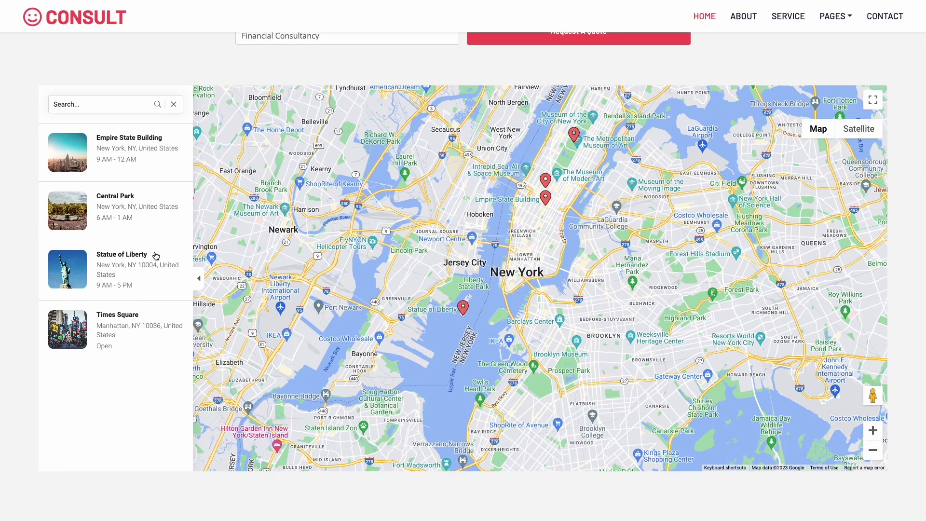
click(156, 256)
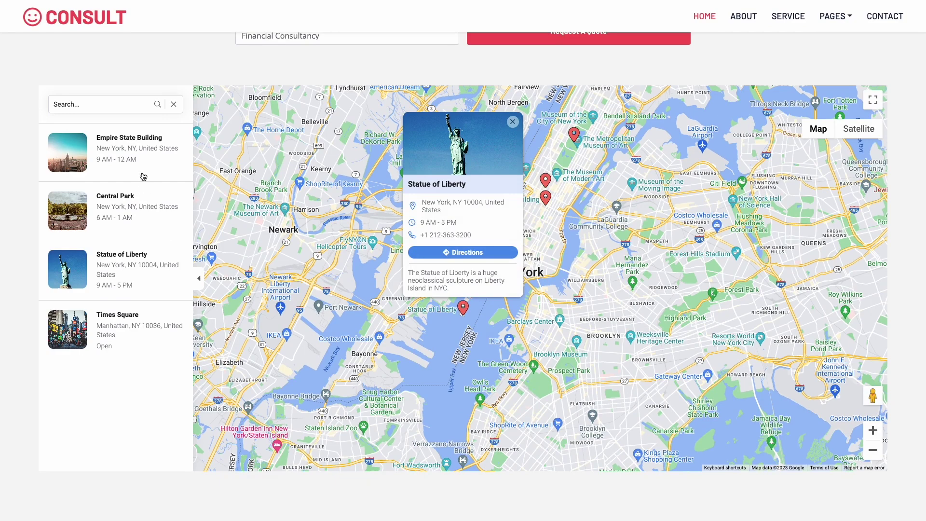
click(140, 158)
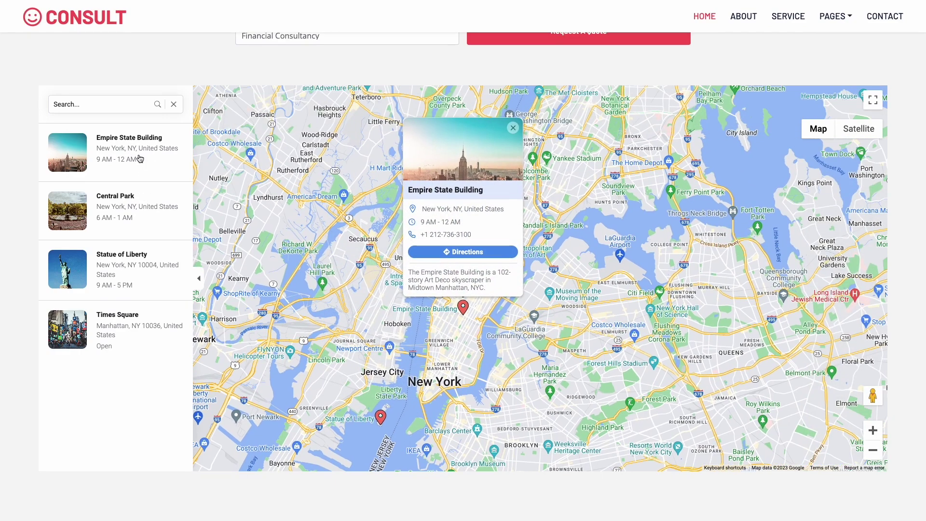